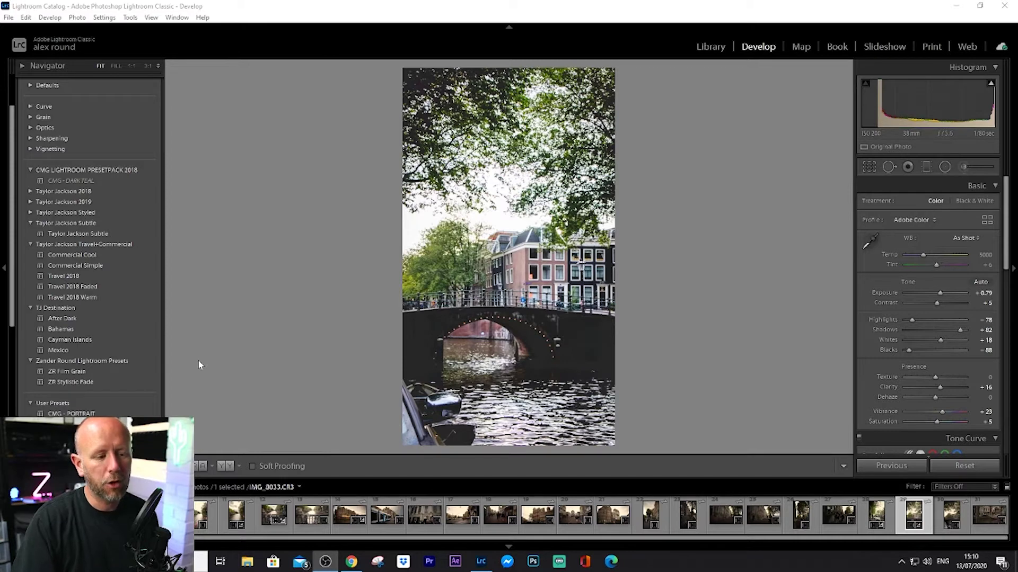
Step: Try the ZR Film Grain and ZR Stylistic Fade presets on the canal bridge photo and undo the applied look
left_click(74, 372)
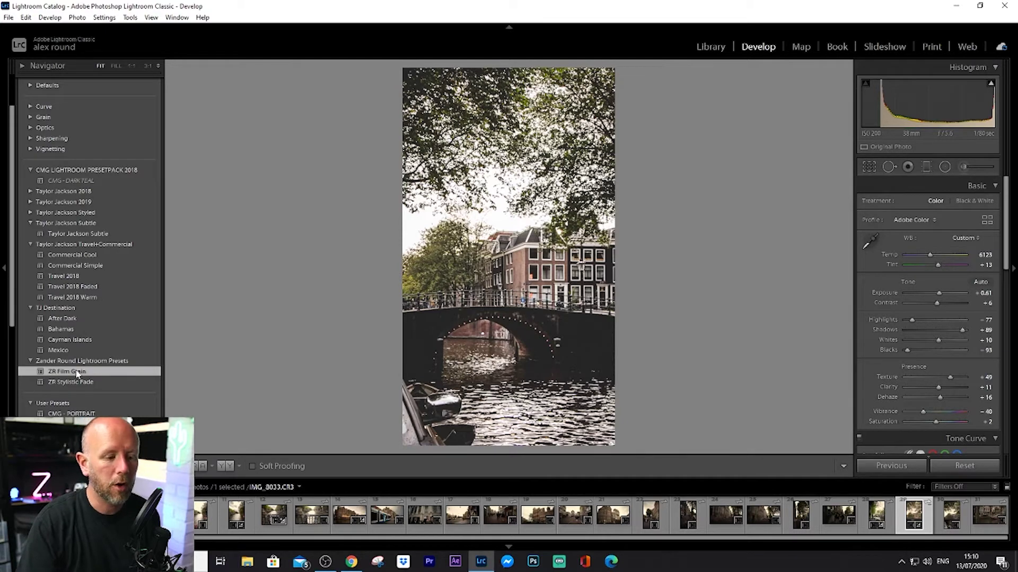
left_click(78, 382)
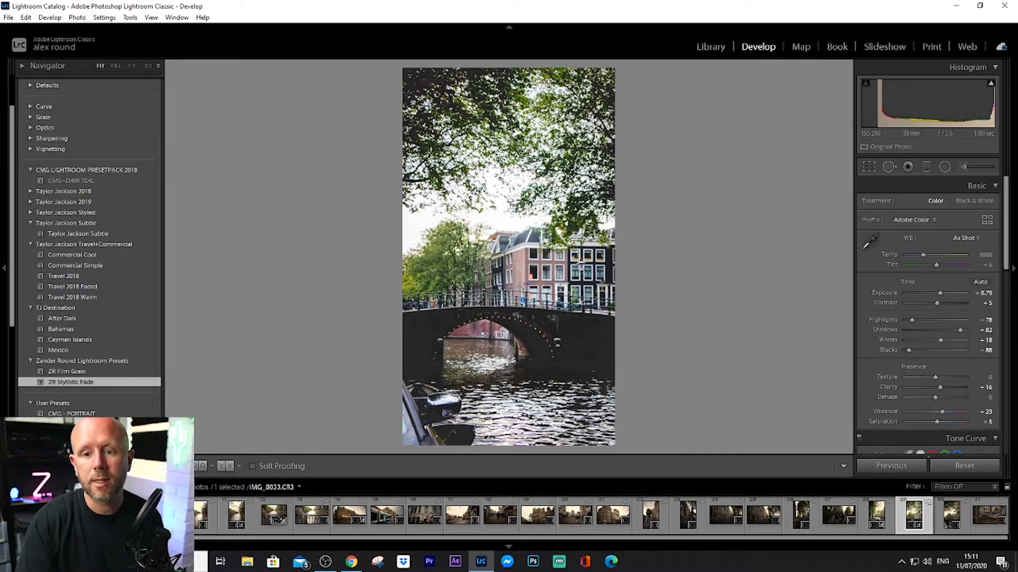
key("ctrl+z")
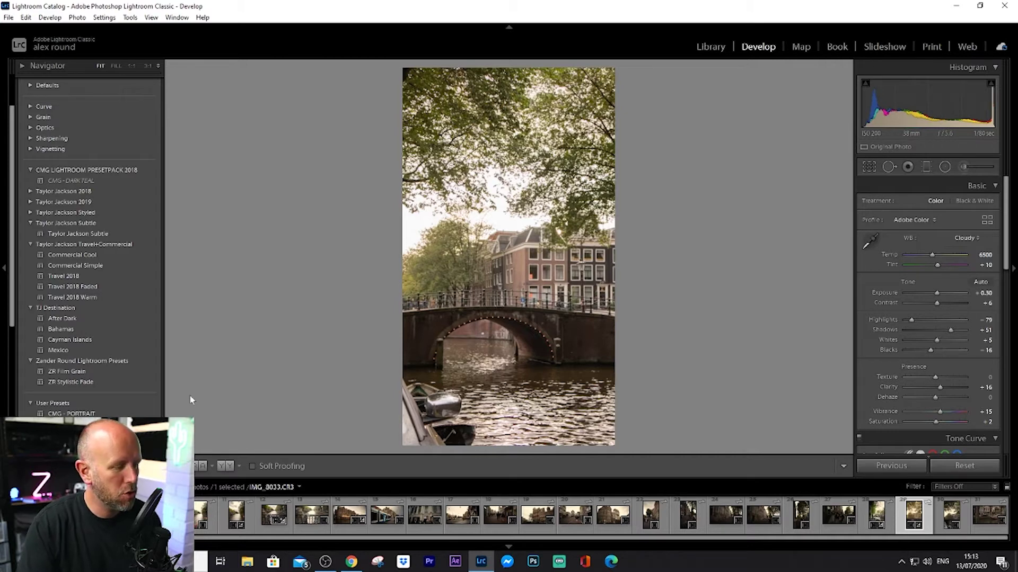
Step: Apply the ZR Stylistic Fade preset to the canal bridge photo and switch its profile to Adobe Monochrome
left_click(76, 381)
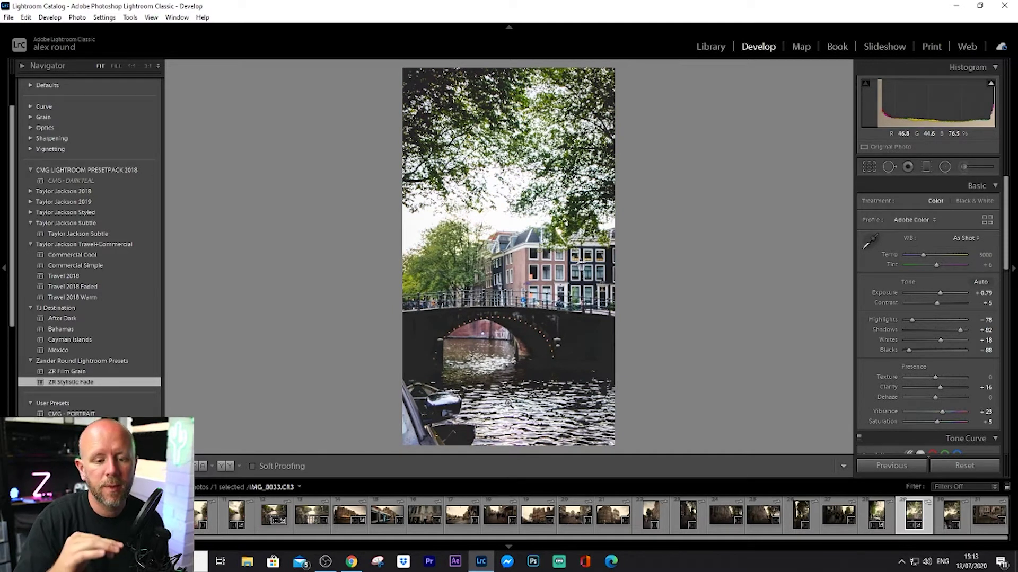
left_click(921, 222)
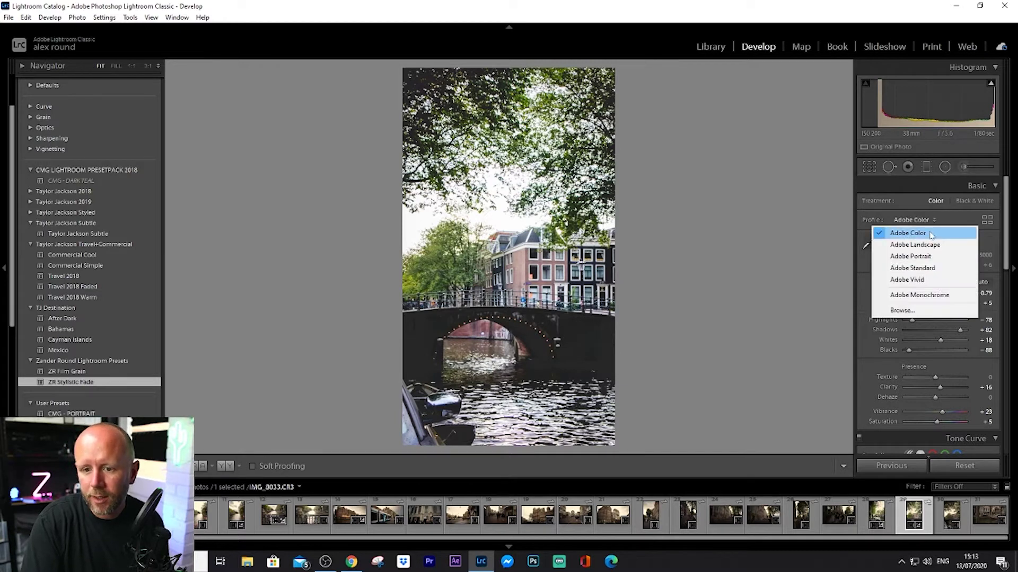
left_click(930, 295)
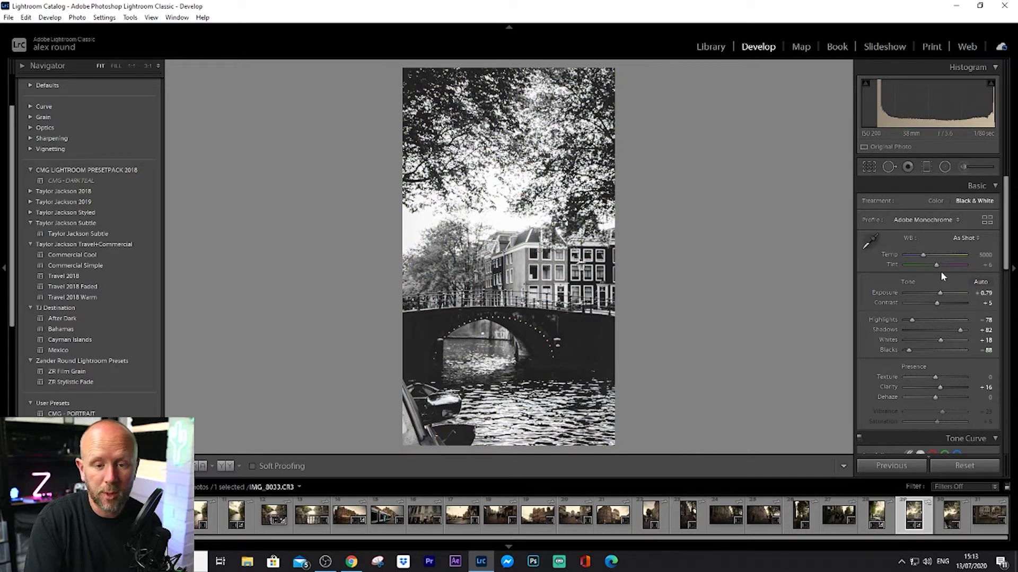
Step: Set the photo's Blacks to -100 and its Shadows to +75
scroll(1008, 227, "down", 1)
scroll(1008, 227, "down", 2)
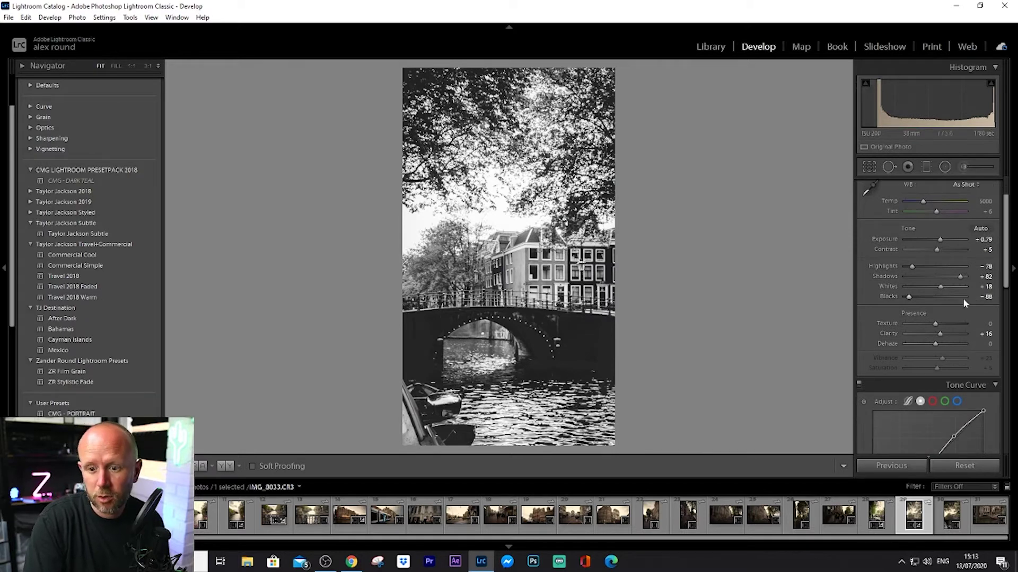
left_click_drag(912, 295, 905, 297)
left_click_drag(960, 277, 957, 279)
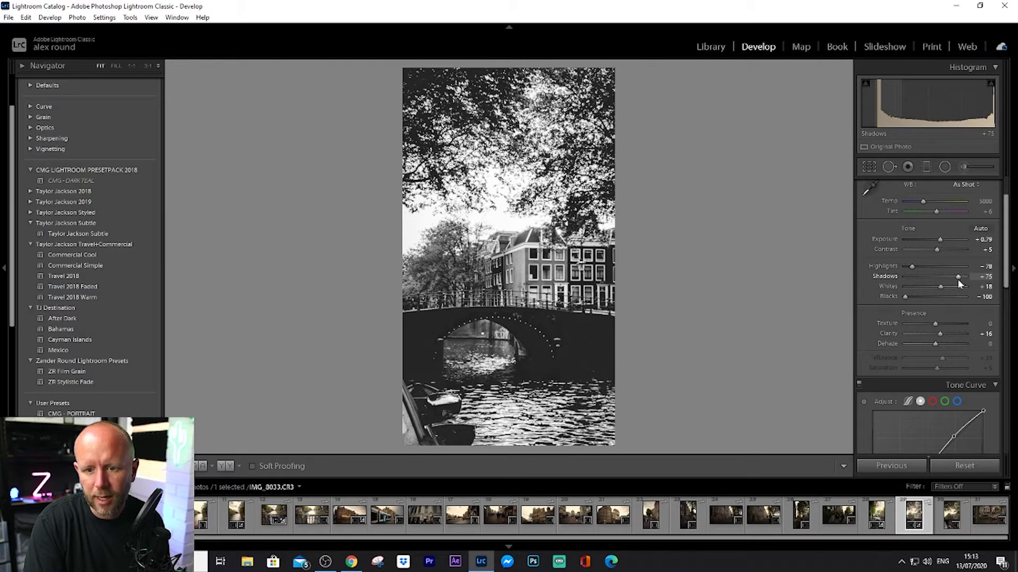
Step: Adjust the dark end of the tone curve to an output of 35, and set Texture to +26 and Clarity to +30
scroll(1002, 258, "down", 5)
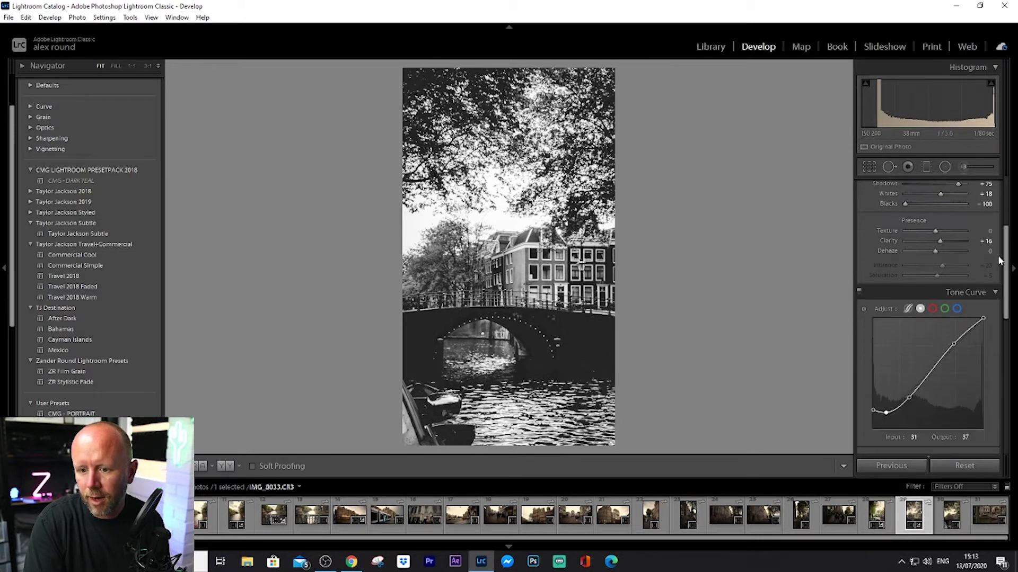
mouse_move(873, 410)
left_mouse_down()
mouse_move(874, 422)
mouse_move(872, 379)
mouse_move(870, 429)
left_mouse_up()
left_click(885, 415)
left_click_drag(872, 429, 872, 414)
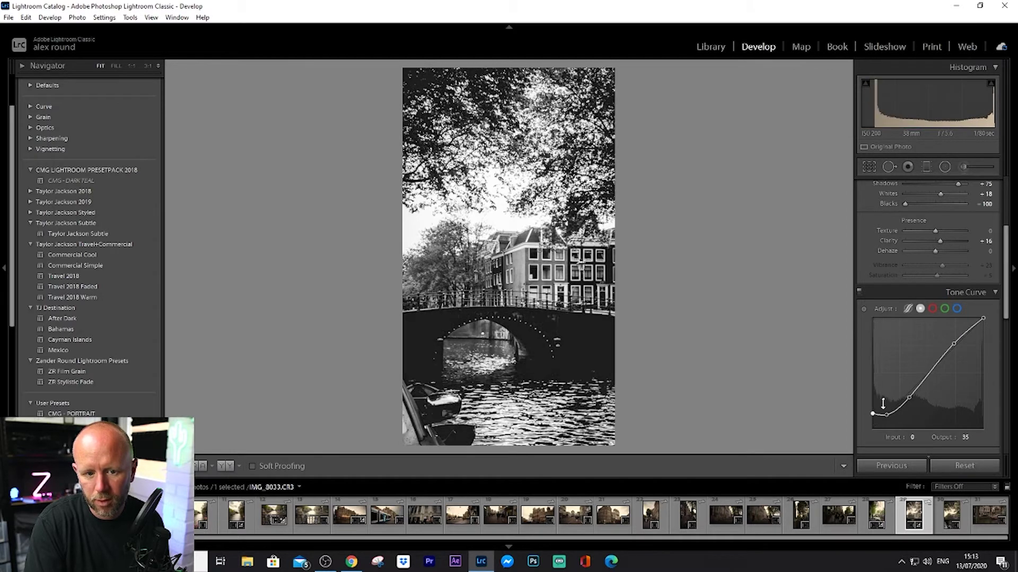
mouse_move(939, 244)
left_mouse_down()
mouse_move(972, 242)
mouse_move(935, 233)
left_mouse_up()
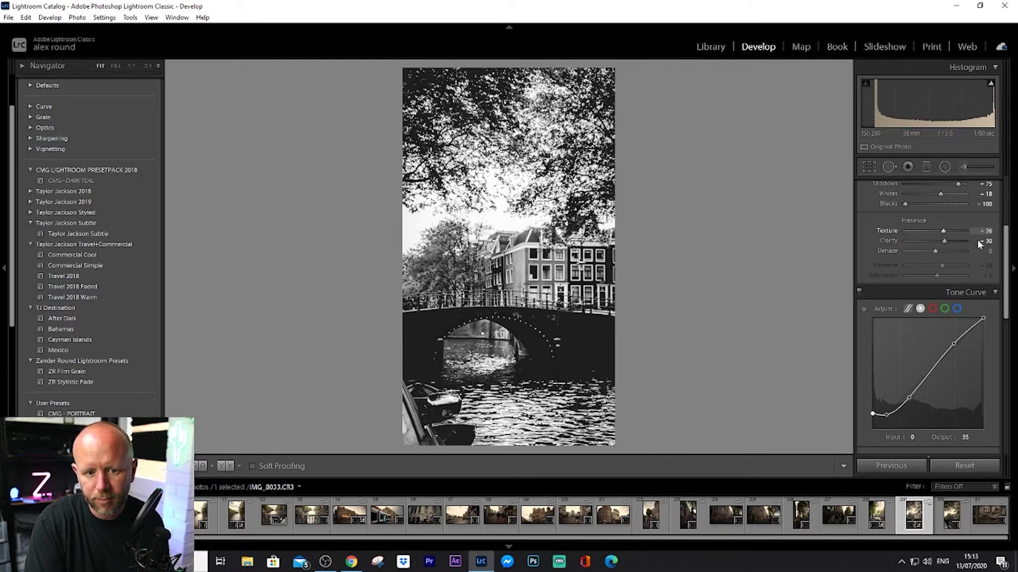
Step: Set the grain Amount to 31 and the grain Size to 5
left_click_drag(1007, 249, 1013, 377)
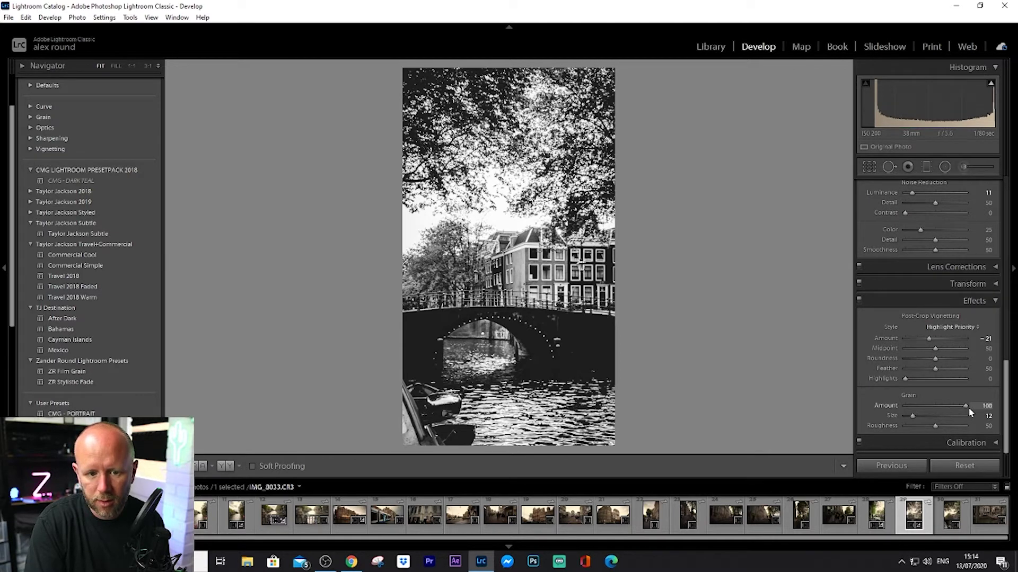
double_click(883, 406)
left_click_drag(914, 408, 914, 409)
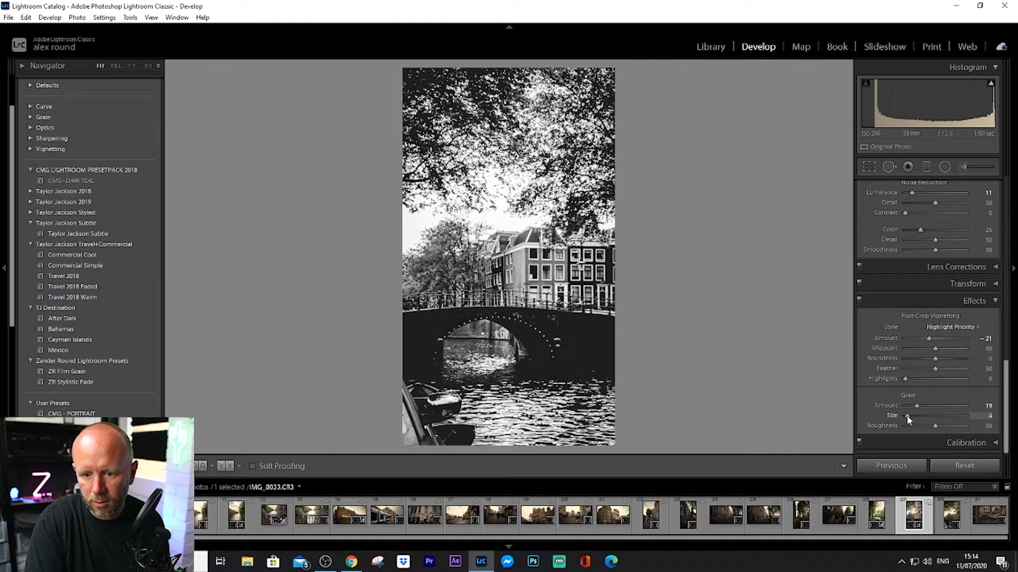
left_click_drag(905, 417, 922, 403)
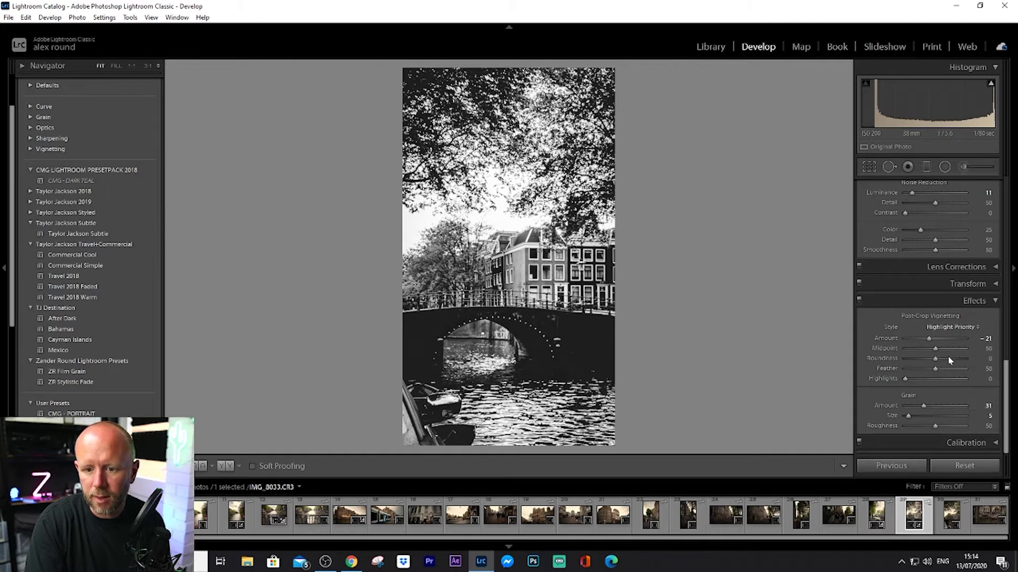
Step: Raise the Luminance noise reduction to 17, and increase it further after checking the noise around the house windows
left_click_drag(1006, 366, 1006, 320)
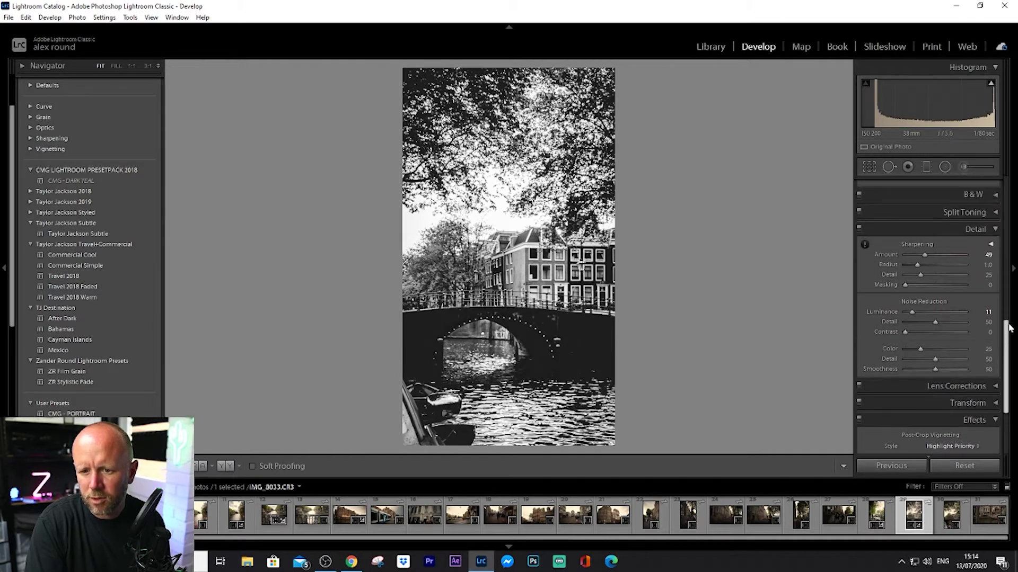
mouse_move(912, 312)
left_mouse_down()
mouse_move(952, 312)
mouse_move(915, 313)
left_mouse_up()
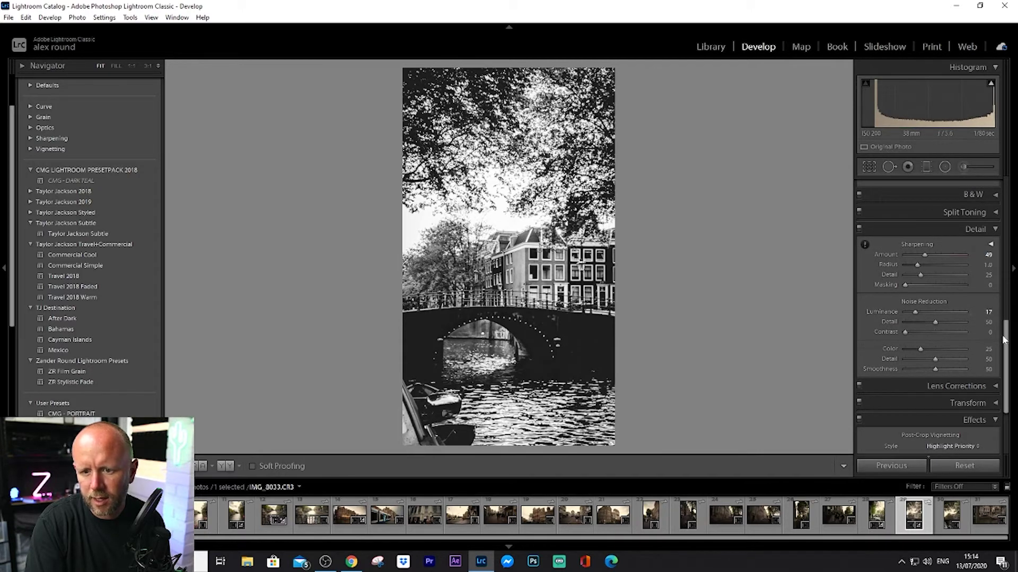
left_click(603, 281)
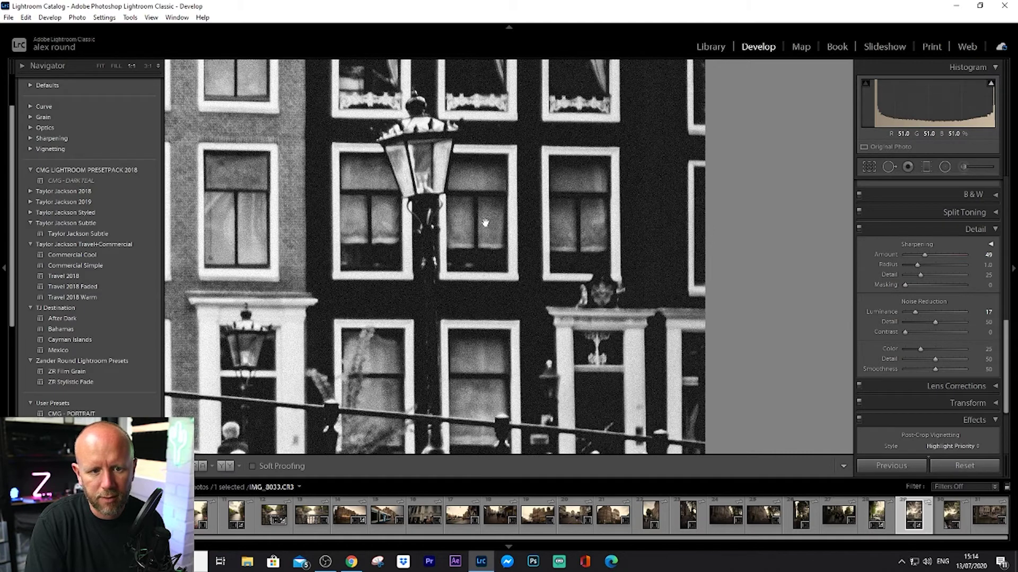
left_click_drag(921, 315, 929, 314)
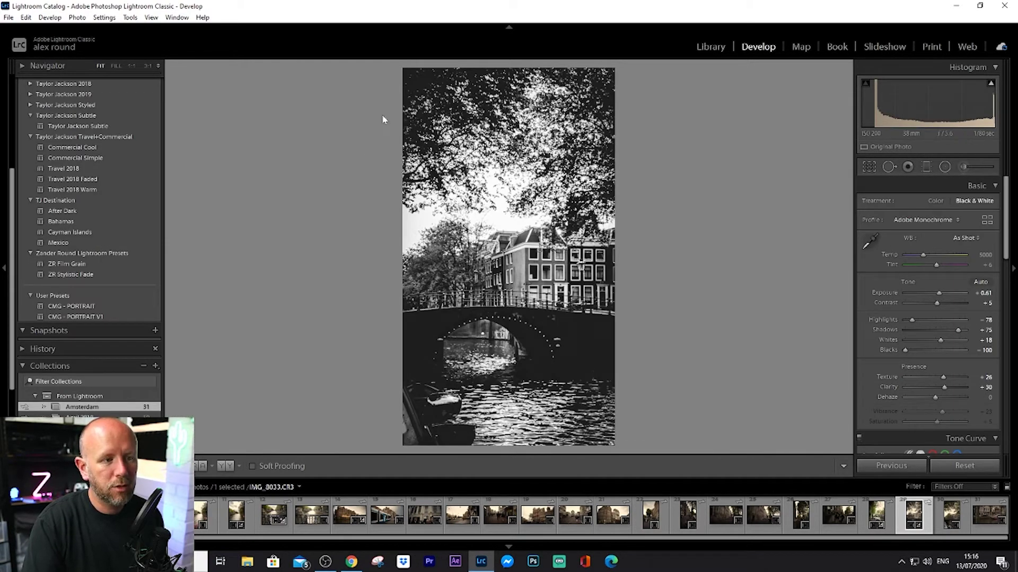
Step: Save the current settings as a new develop preset named "ZR Monochrome" in the same group as the other ZR presets
left_click(50, 17)
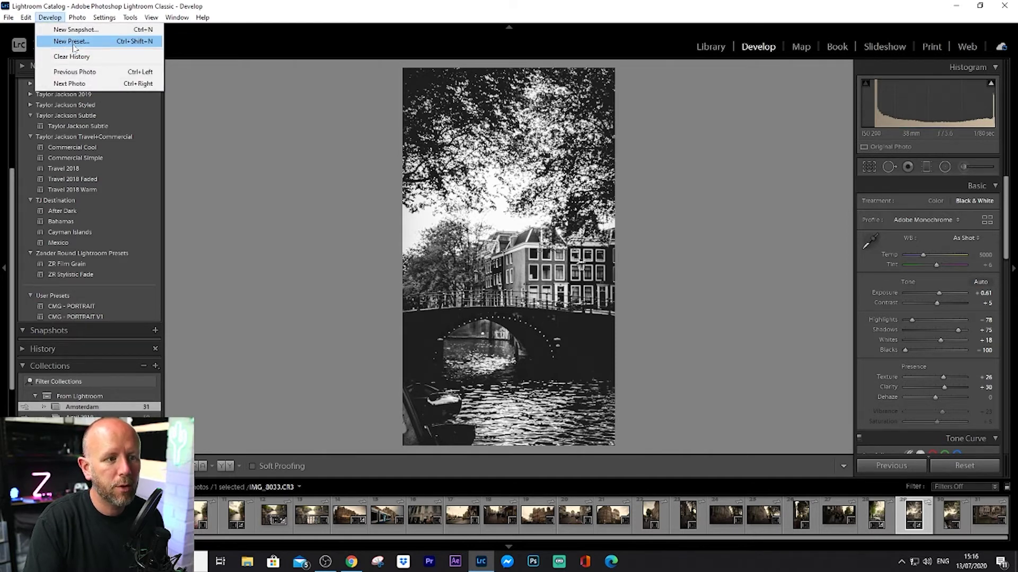
left_click(72, 43)
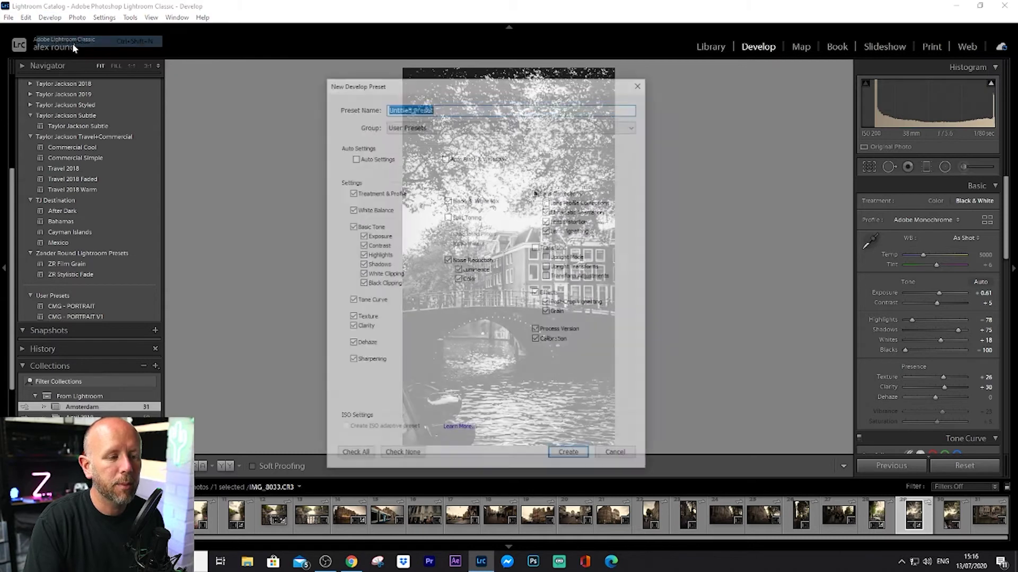
left_click(433, 125)
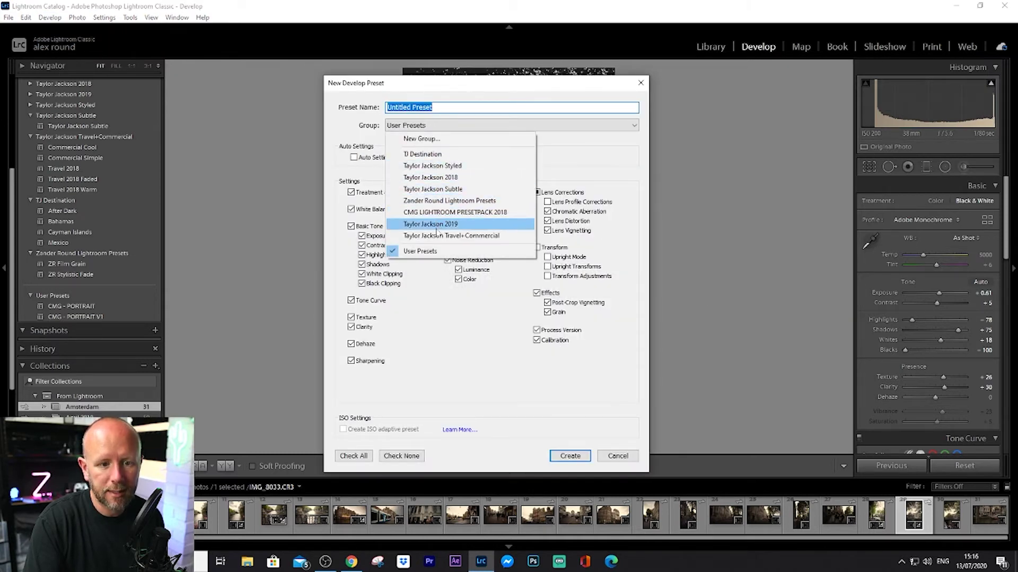
left_click(444, 202)
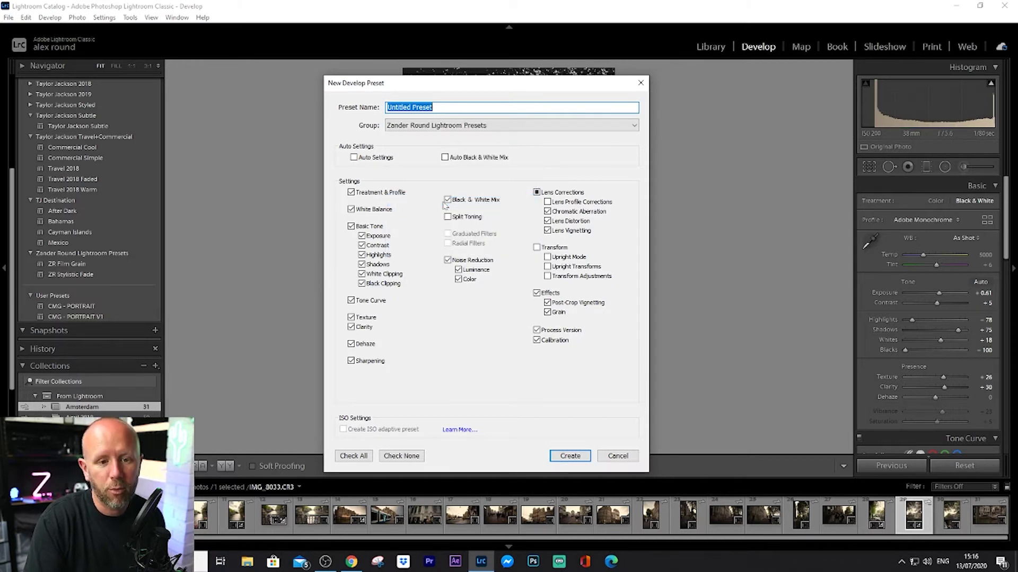
type("ZR M")
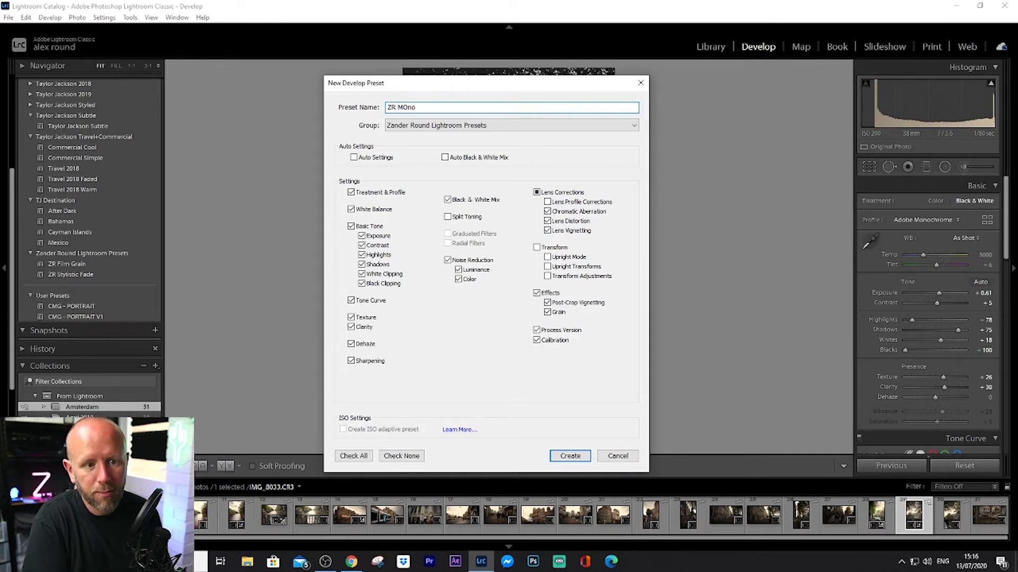
type("onochrome")
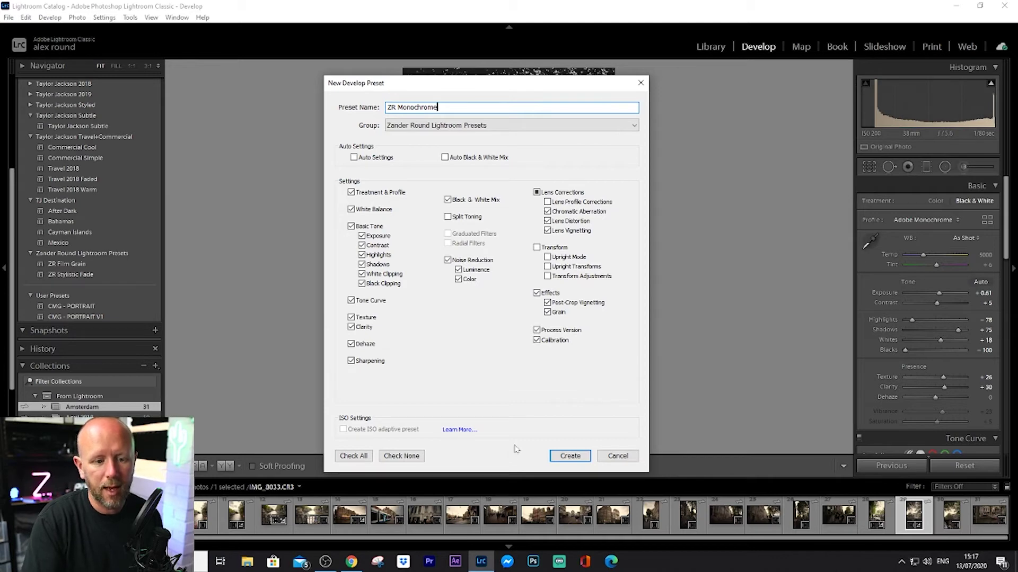
left_click(572, 455)
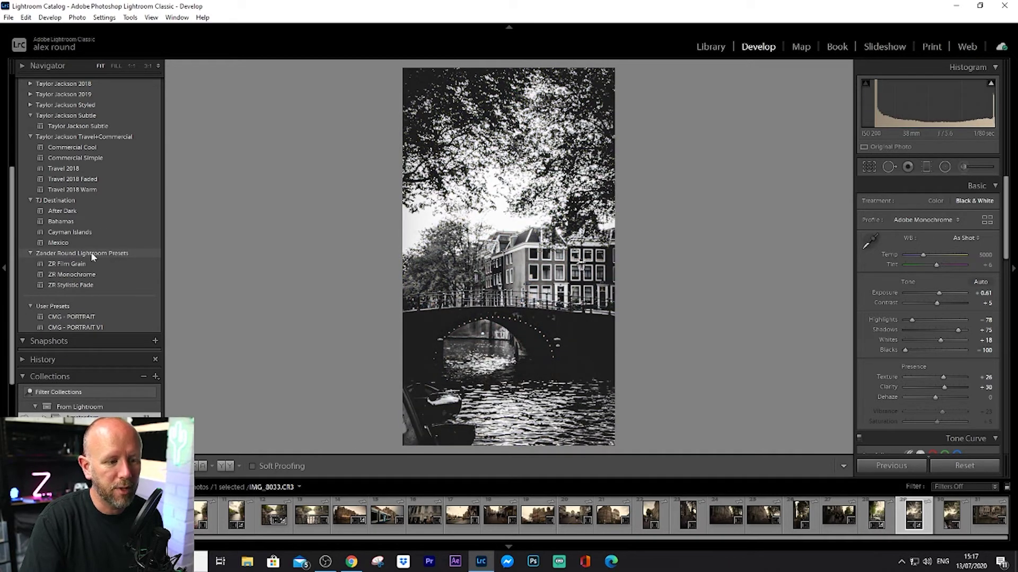
Step: Apply the ZR Monochrome preset to the canal bridge photo and to the church tower photo IMG_7994.CR3
left_click(61, 276)
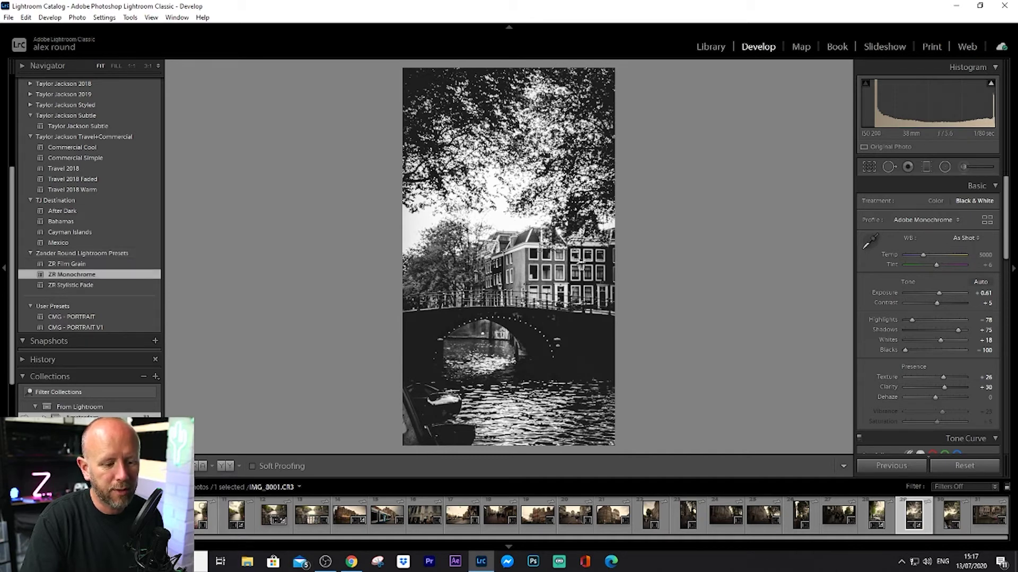
key("Right")
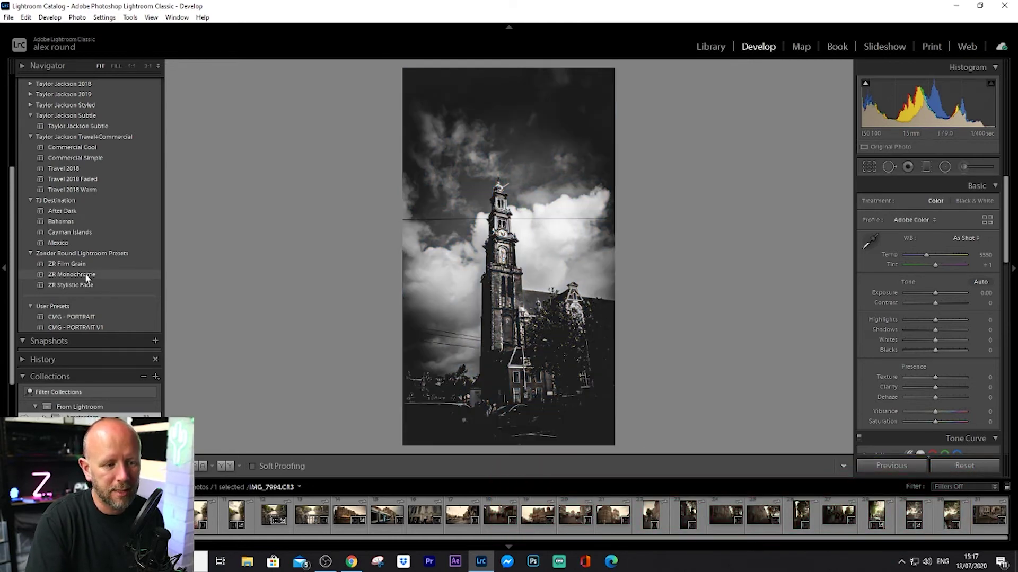
left_click(86, 275)
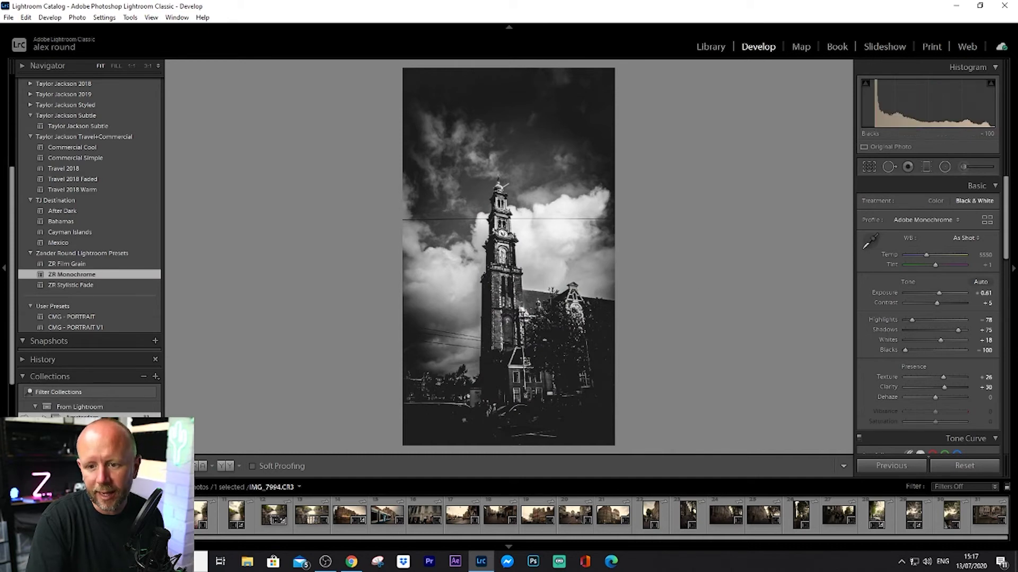